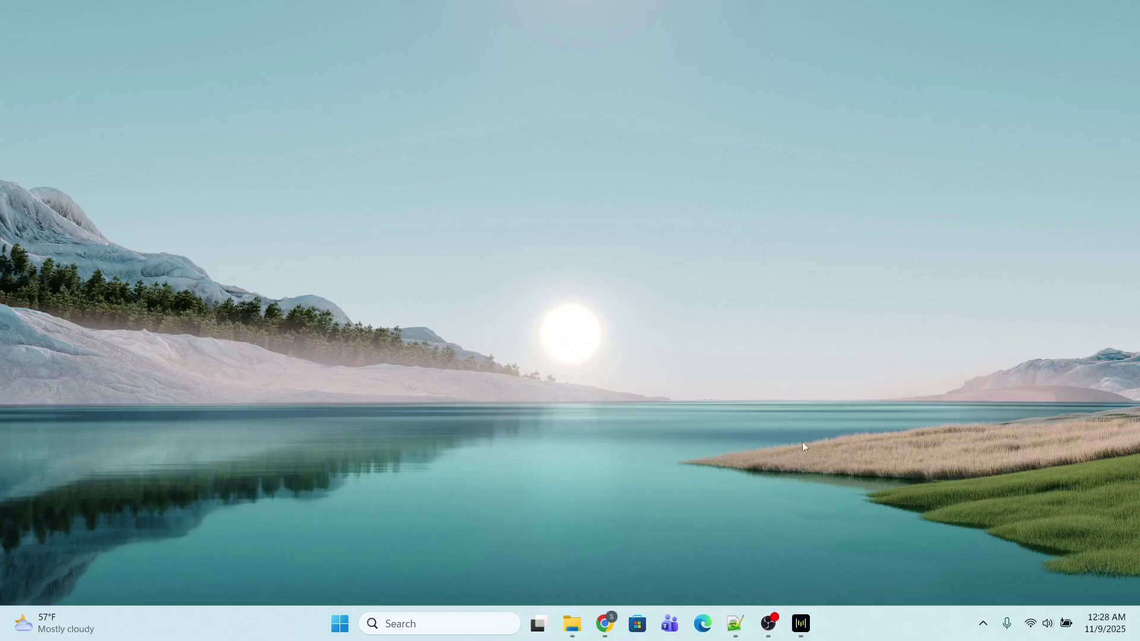
# Step: Open Disk Management from the Start quick-link menu and maximize it to view Disk 0's partitions
pyautogui.rightClick(342, 617)
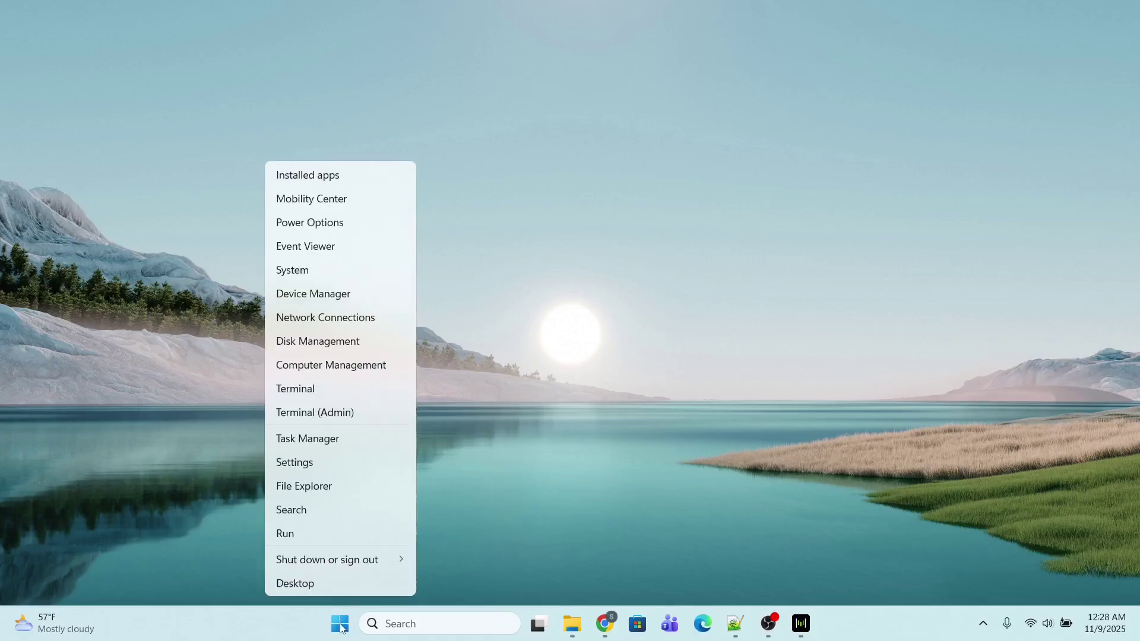
pyautogui.click(314, 346)
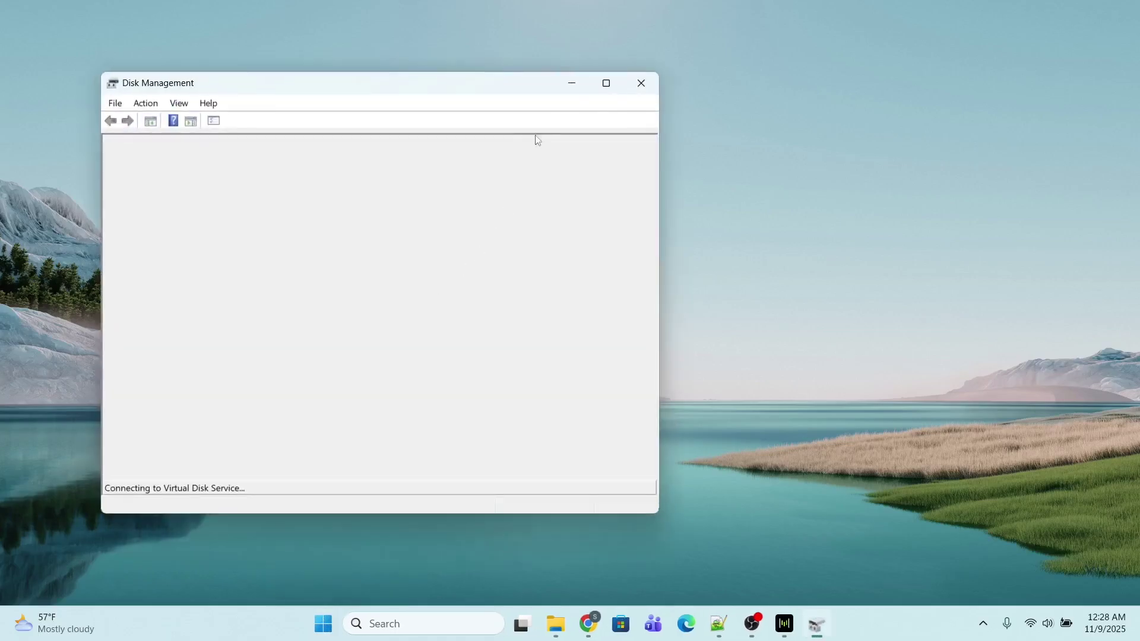
pyautogui.click(604, 84)
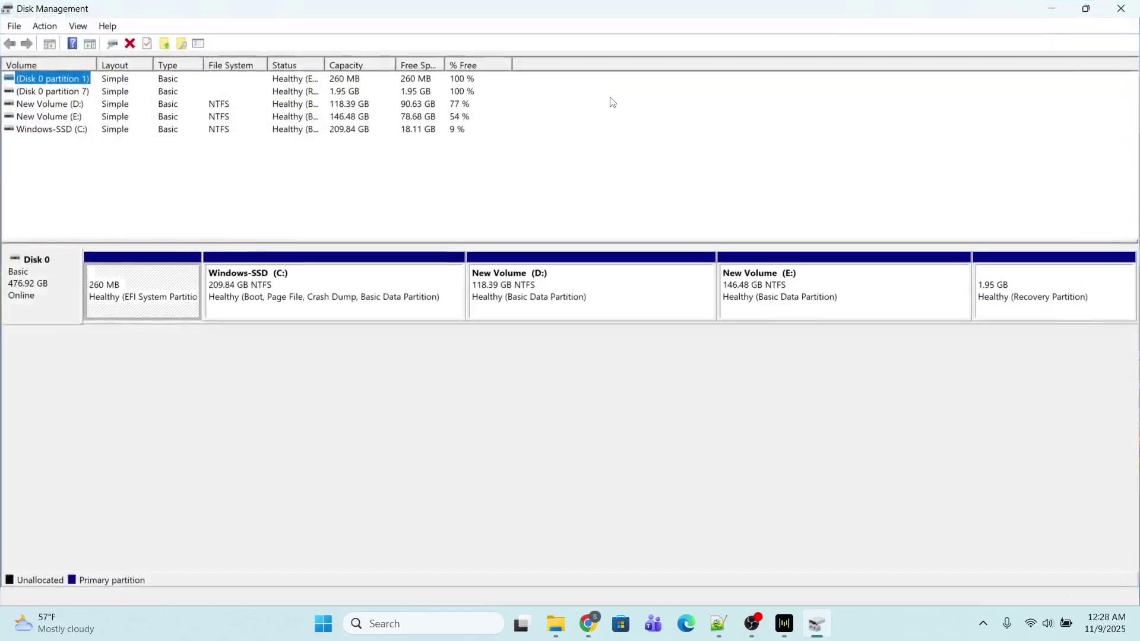
# Step: Shrink New Volume (E:) by 2000 MB, leaving 1.95 GB unallocated after it
pyautogui.rightClick(769, 282)
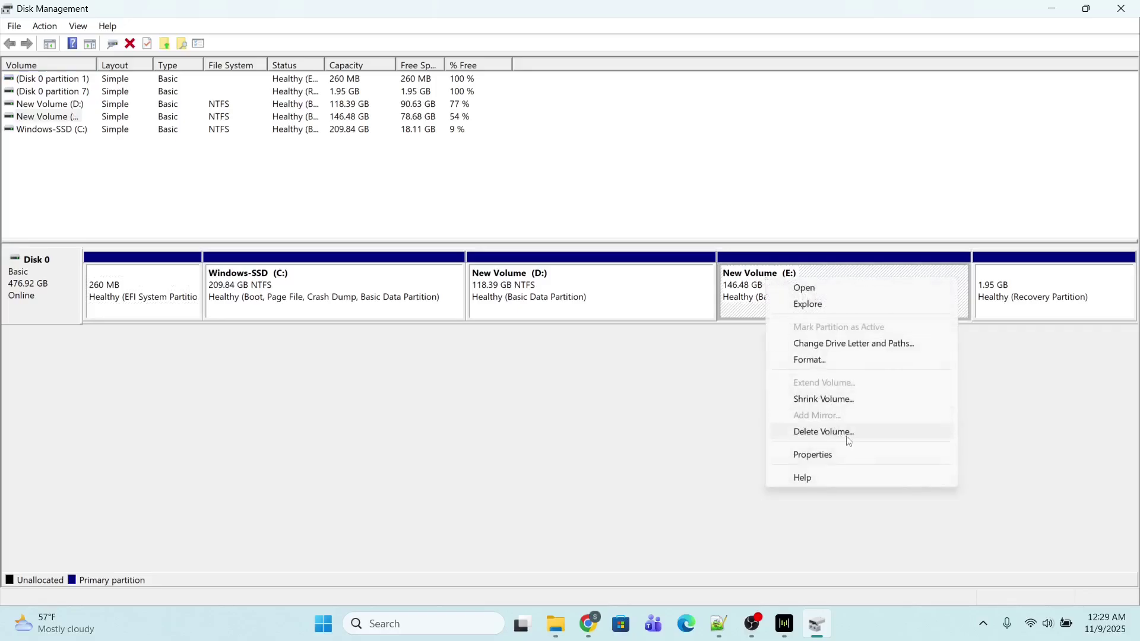
pyautogui.click(830, 406)
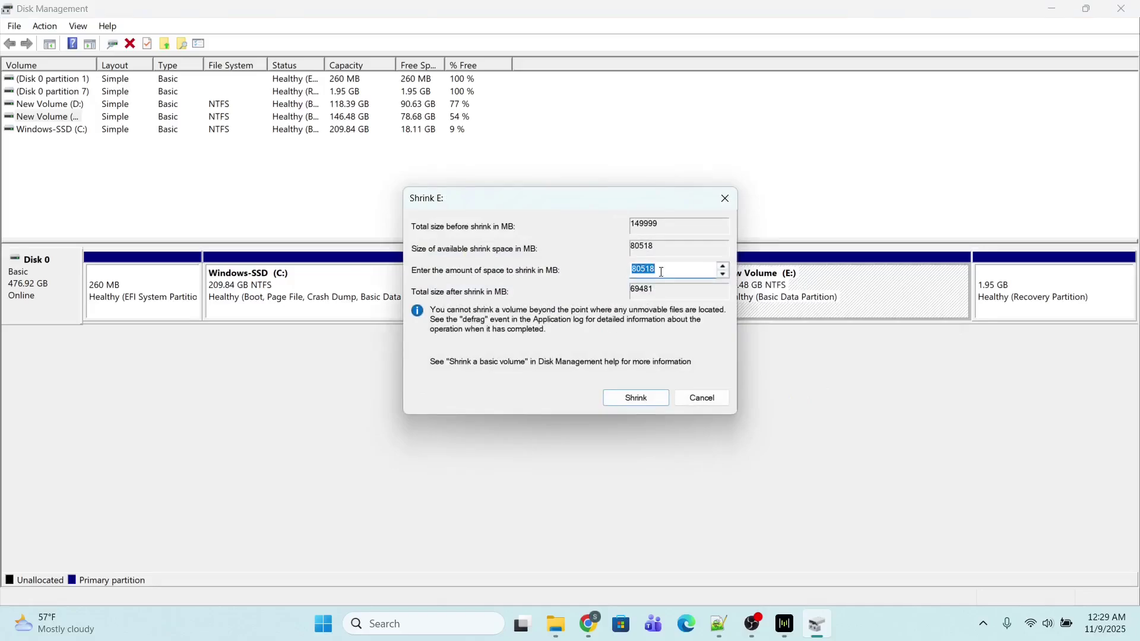
pyautogui.write('2000')
pyautogui.click(636, 399)
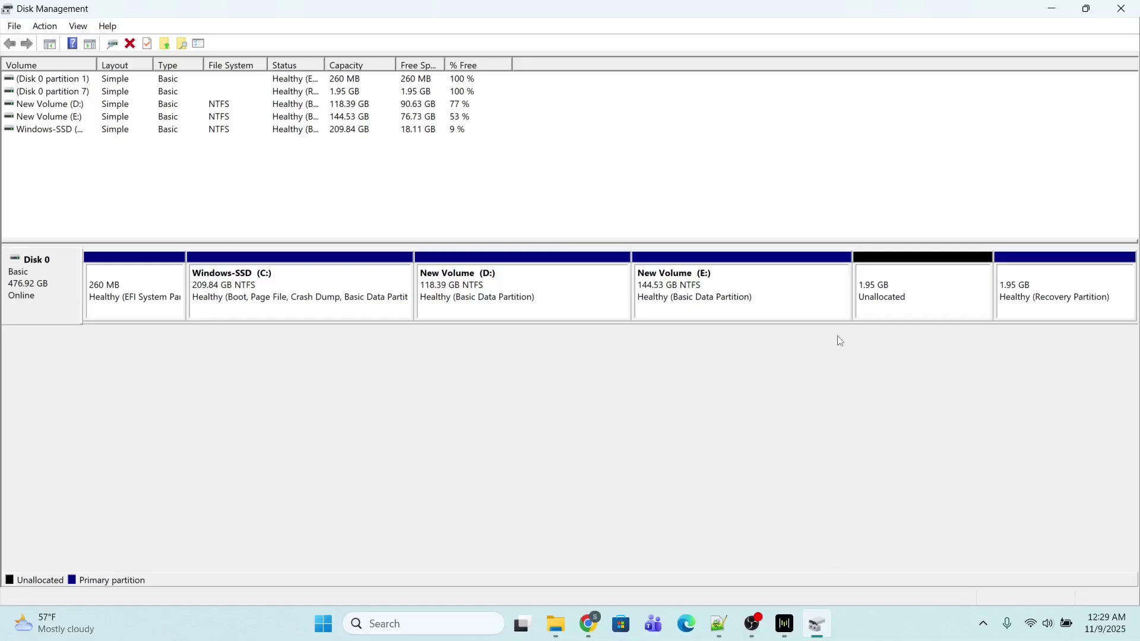
# Step: Start a new simple volume in the unallocated space, keeping 2000 MB and assigning no drive letter
pyautogui.rightClick(892, 283)
pyautogui.click(920, 295)
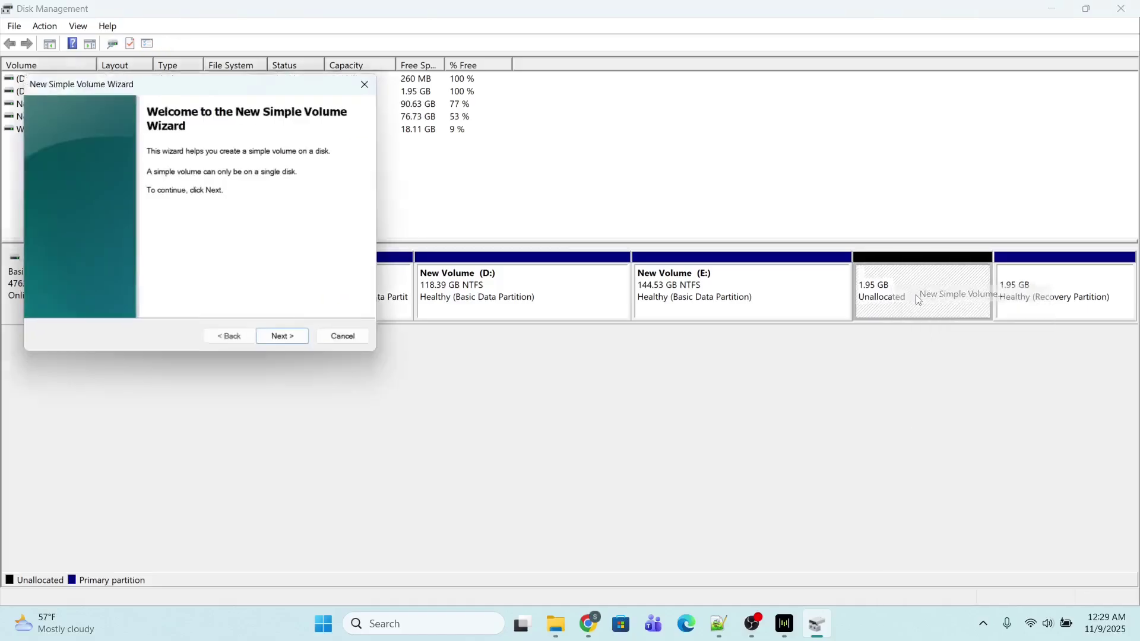
pyautogui.moveTo(473, 101); pyautogui.dragTo(482, 101)
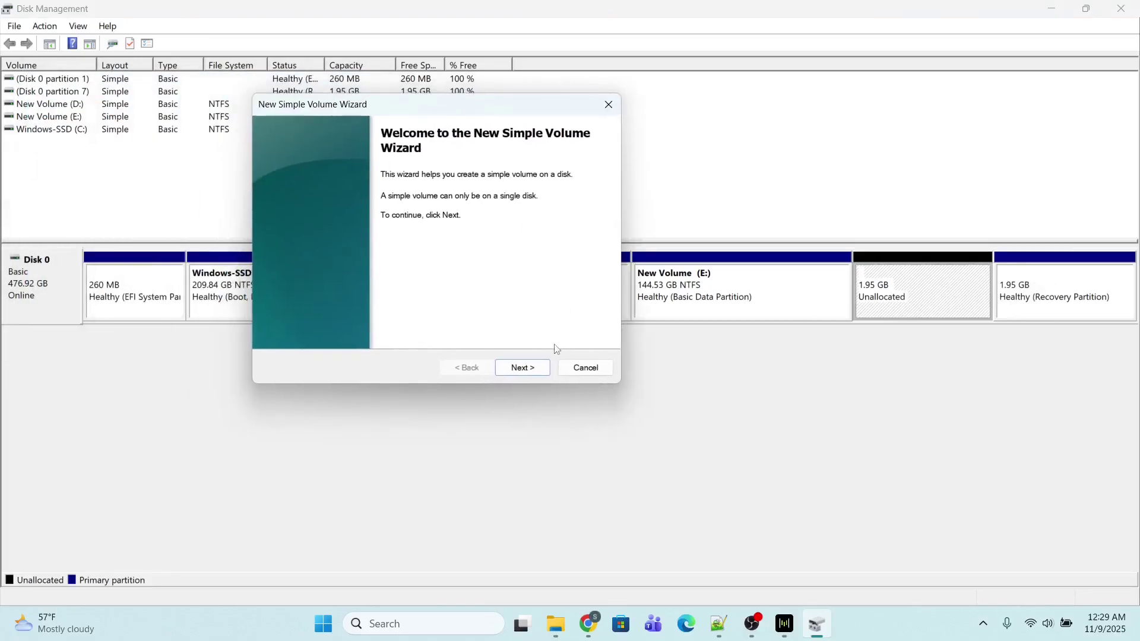
pyautogui.click(518, 367)
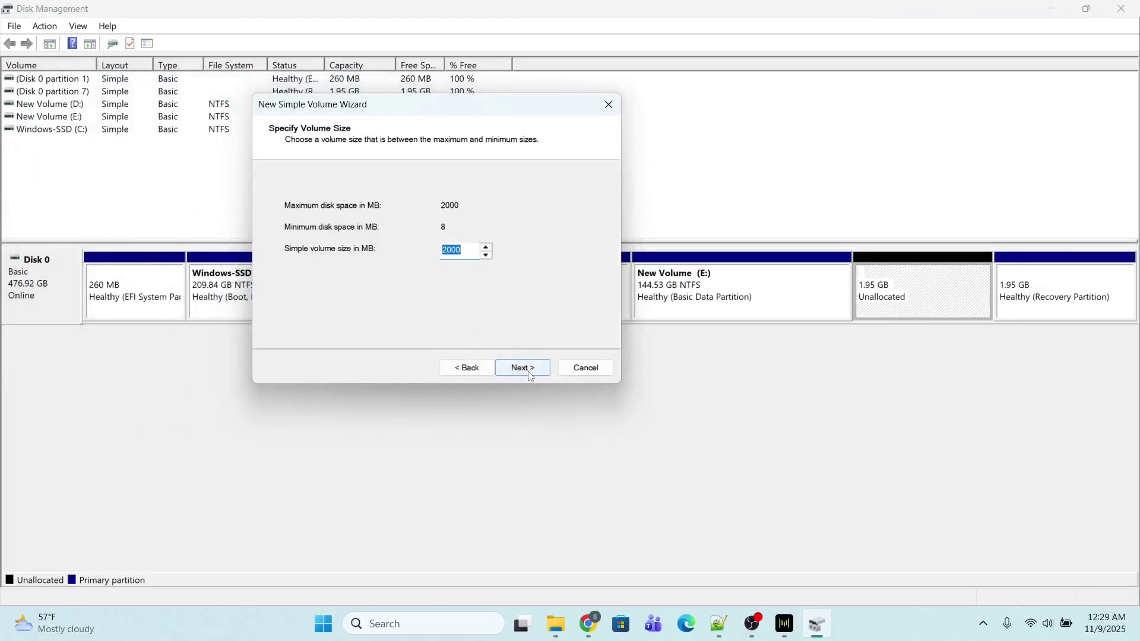
pyautogui.click(530, 374)
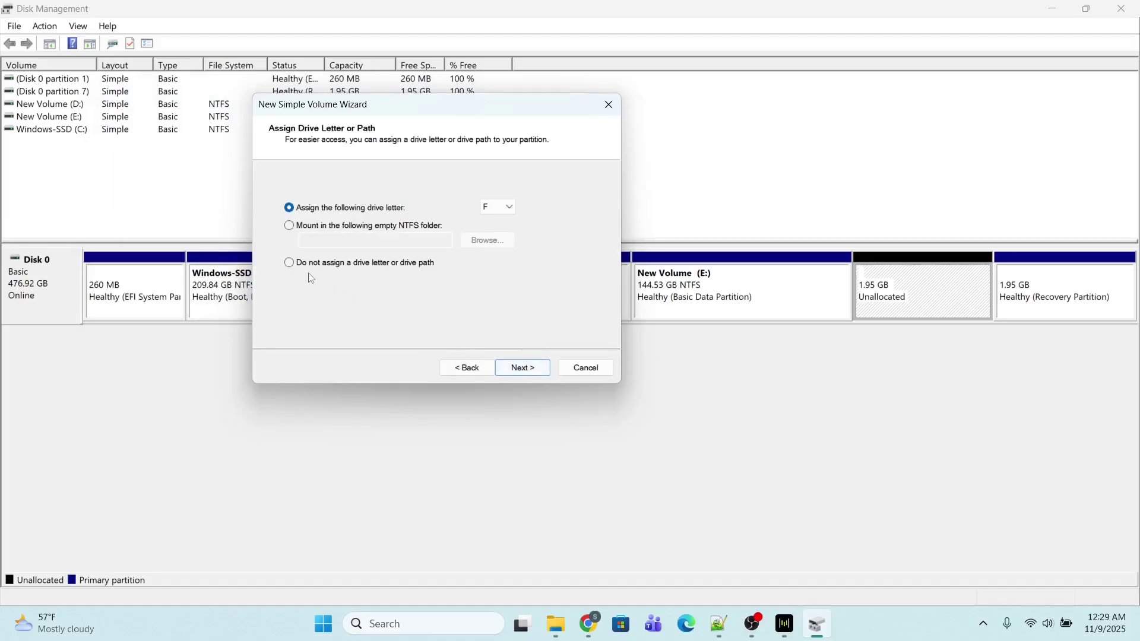
pyautogui.click(290, 264)
pyautogui.click(527, 376)
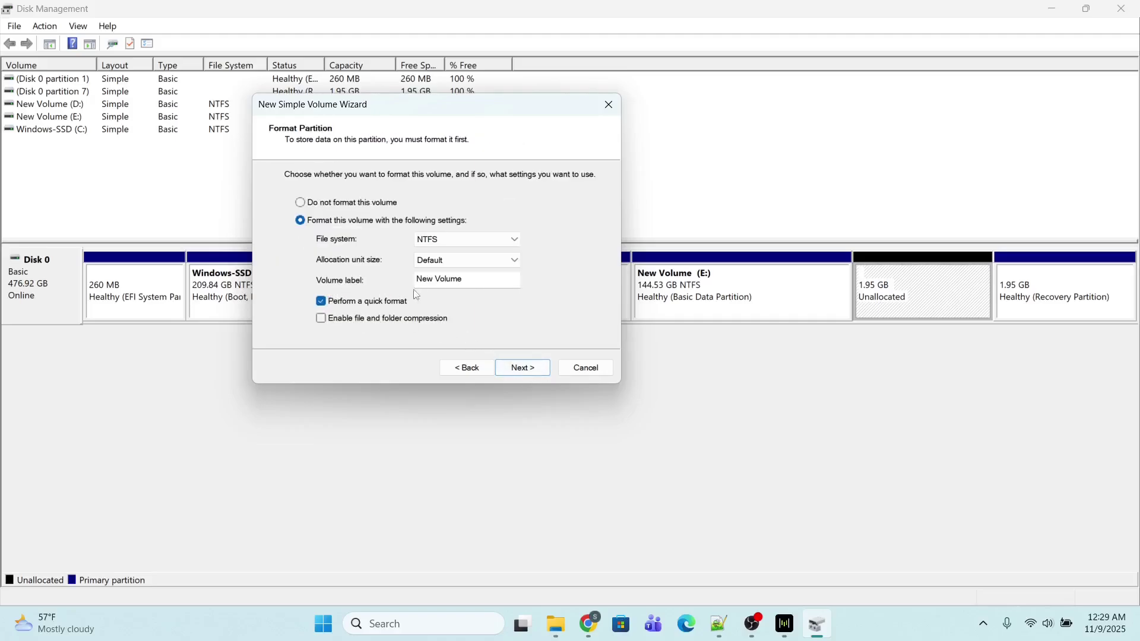
# Step: Label the NTFS volume 'Recovery Partition' and finish creating it
pyautogui.doubleClick(480, 280)
pyautogui.click(480, 280)
pyautogui.press('BackSpace')
pyautogui.press('BackSpace')
pyautogui.press('BackSpace')
pyautogui.press('BackSpace')
pyautogui.press('BackSpace')
pyautogui.press('BackSpace')
pyautogui.press('BackSpace')
pyautogui.press('BackSpace')
pyautogui.press('BackSpace')
pyautogui.press('BackSpace')
pyautogui.write('Recovery Partition')
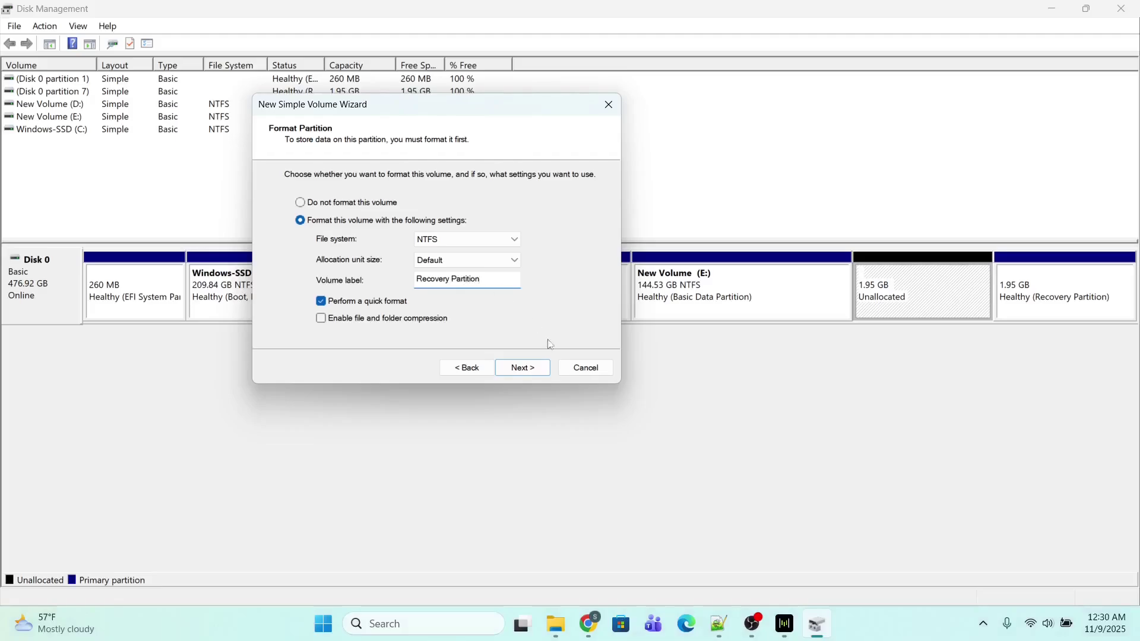
pyautogui.click(531, 372)
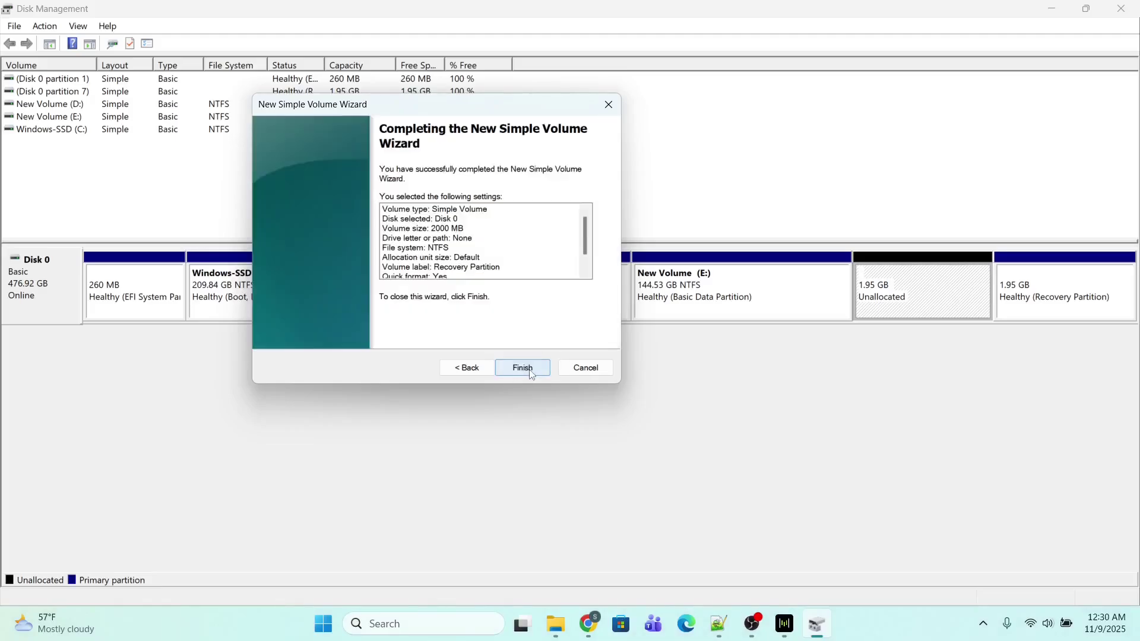
pyautogui.click(522, 368)
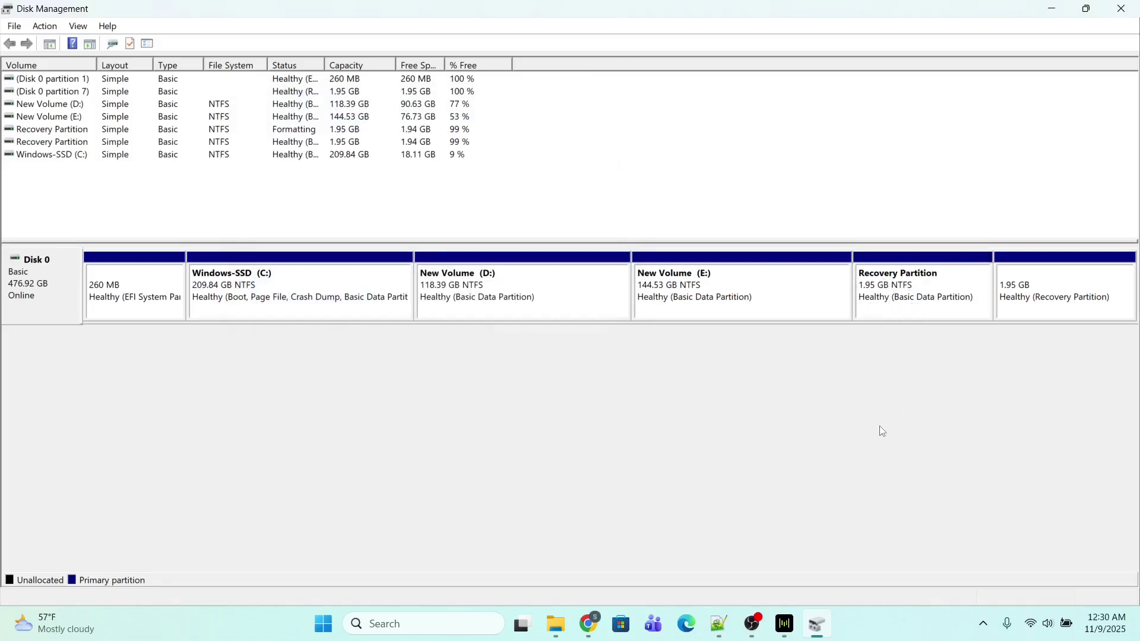
# Step: Run Command Prompt as administrator and launch diskpart
pyautogui.click(430, 624)
pyautogui.write('com')
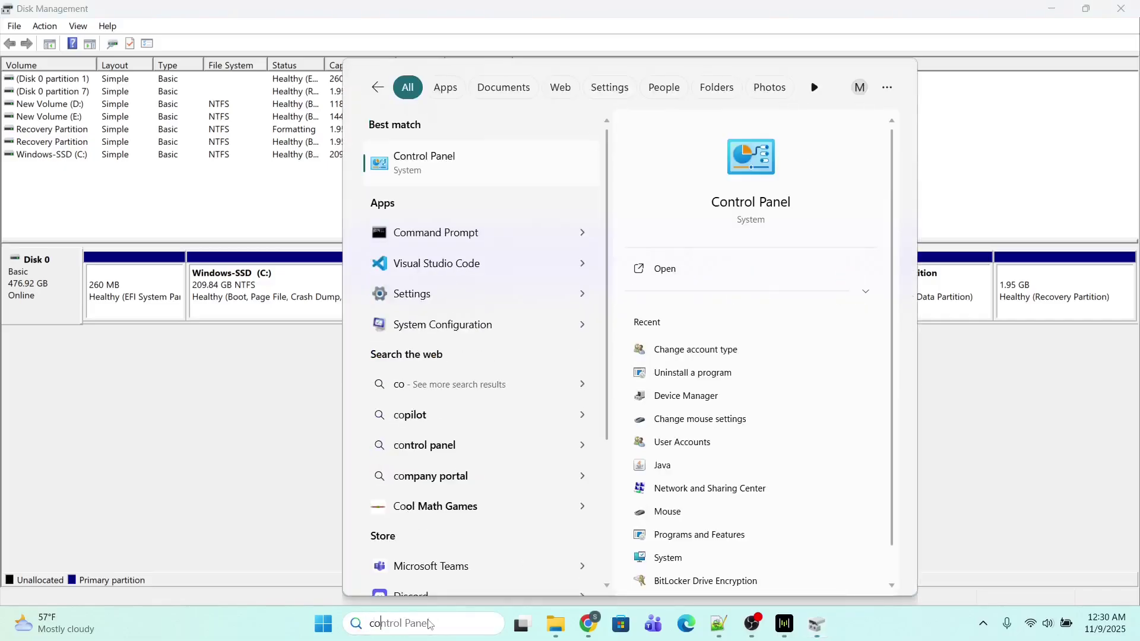
pyautogui.rightClick(422, 176)
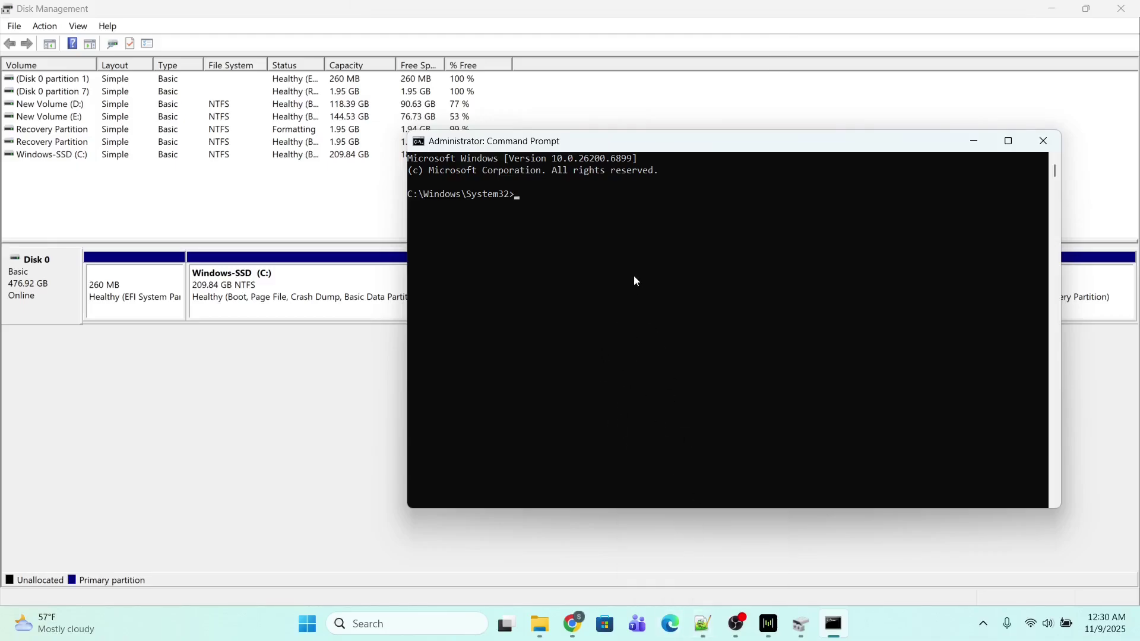
pyautogui.write('diskpart')
pyautogui.press('Return')
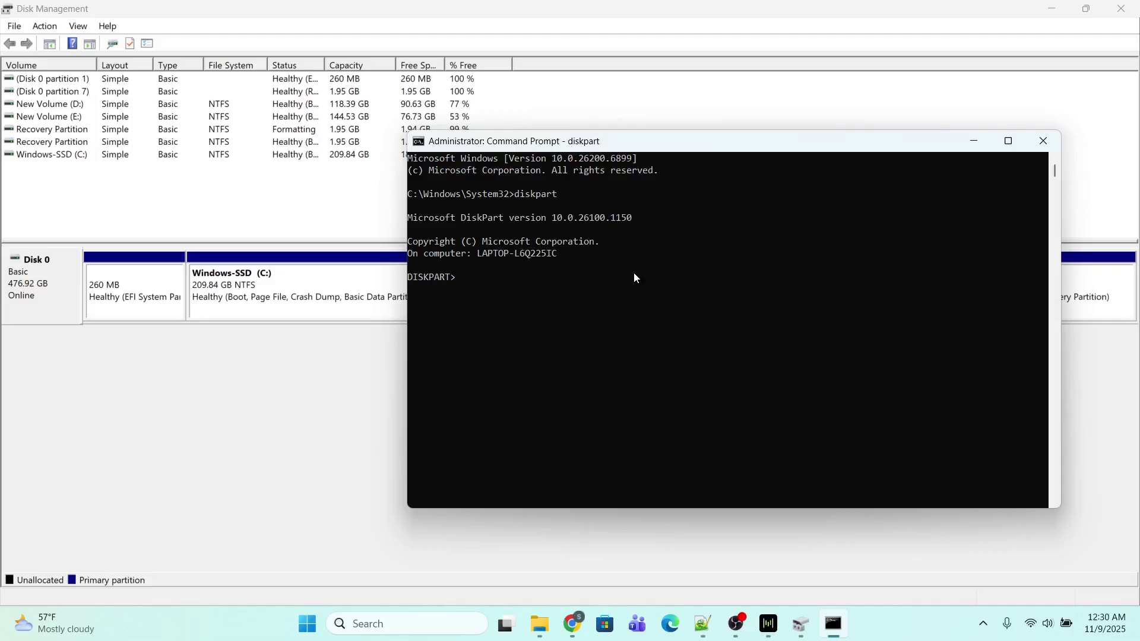
# Step: Run 'select disk 0' and 'list partition' in DiskPart, revealing the 2000 MB Partition 6
pyautogui.press('Return')
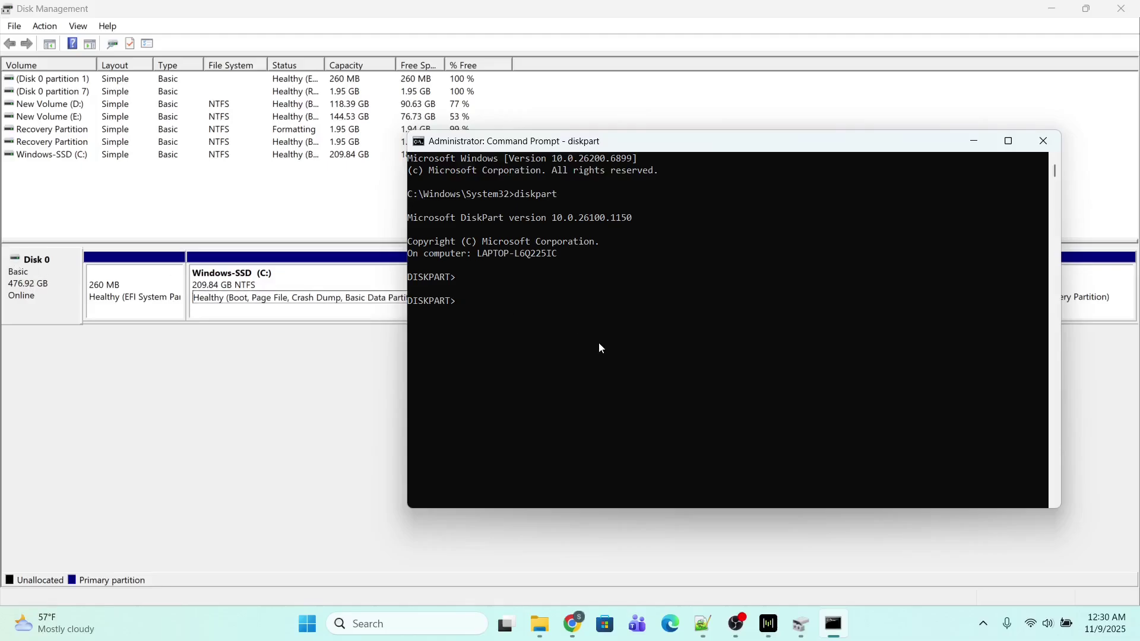
pyautogui.write('select disk 0')
pyautogui.press('Return')
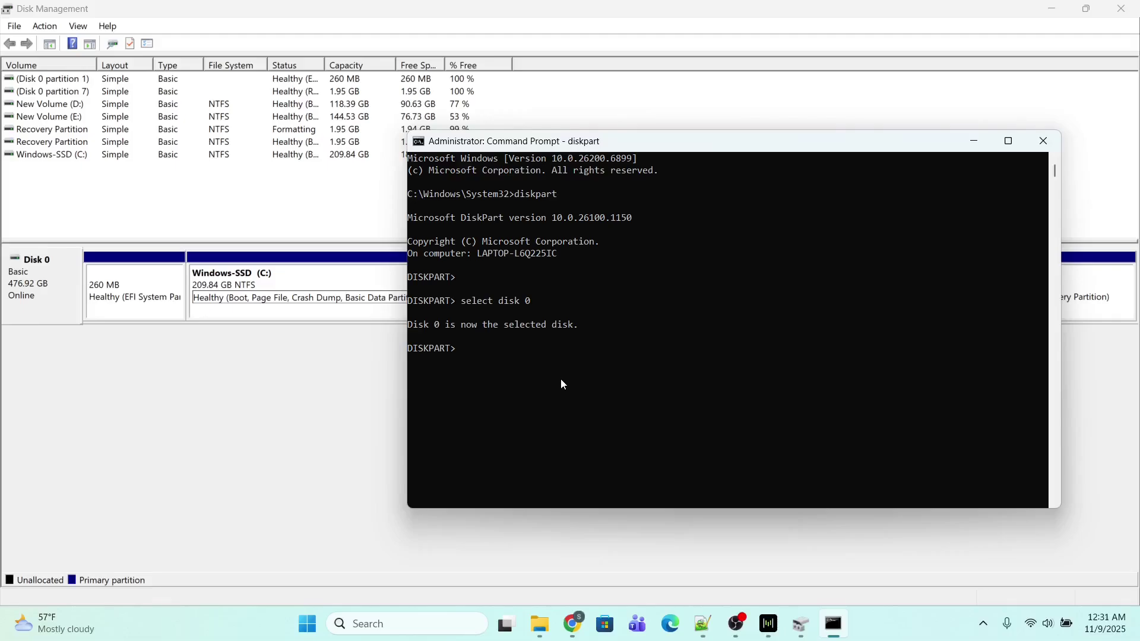
pyautogui.write('list partition')
pyautogui.press('Return')
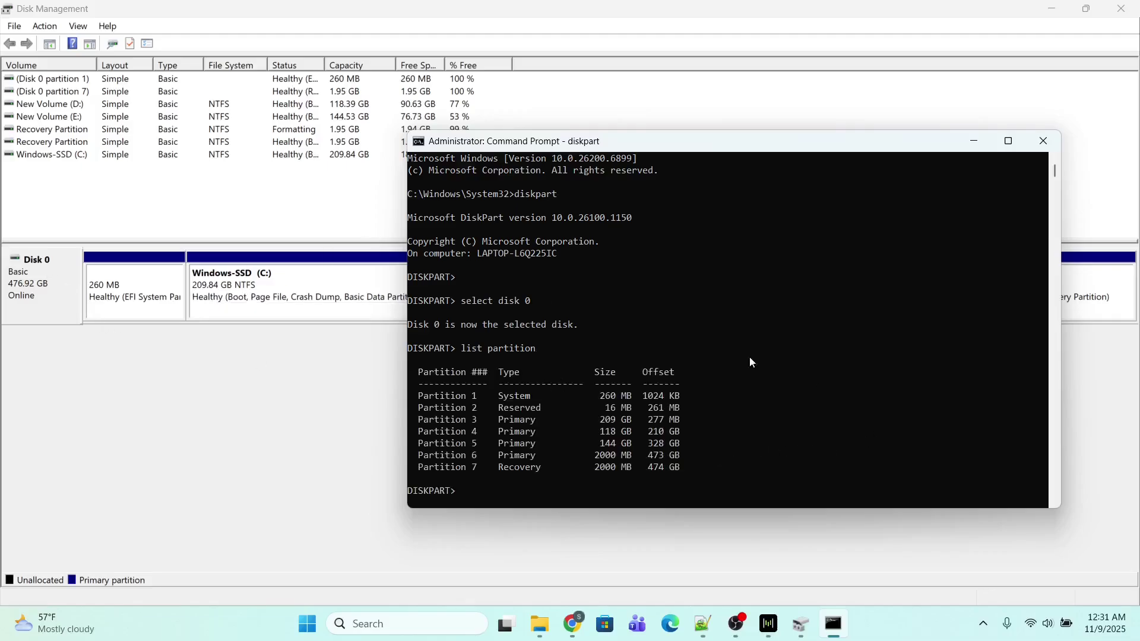
pyautogui.moveTo(826, 147); pyautogui.dragTo(582, 127)
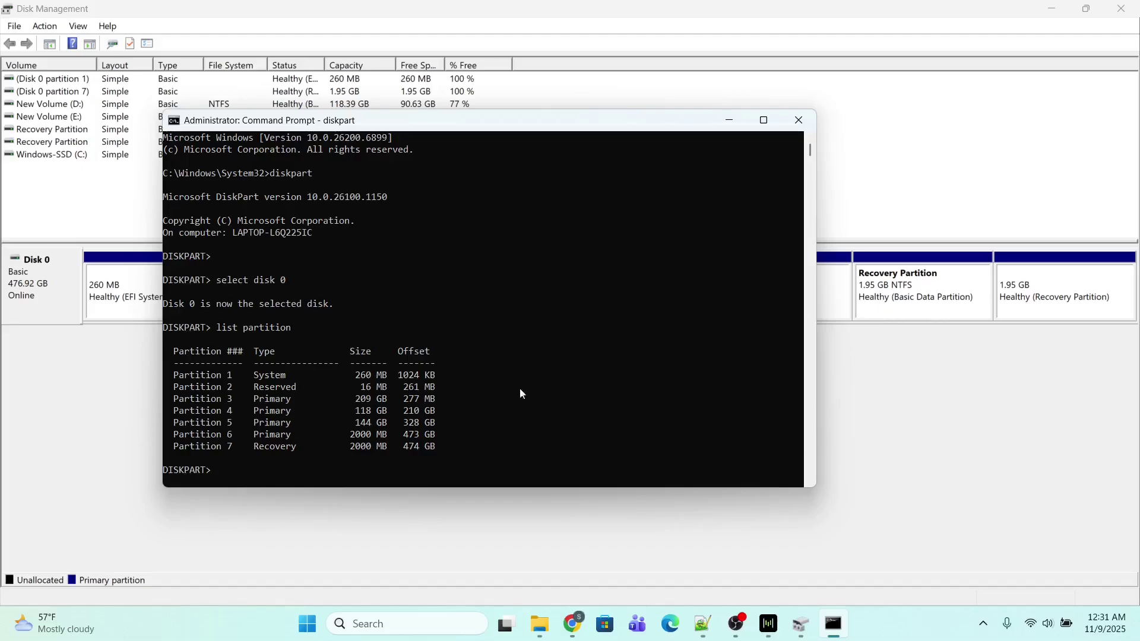
# Step: Run 'select partition 6' in DiskPart to target the new 2000 MB partition
pyautogui.click(253, 437)
pyautogui.moveTo(256, 439); pyautogui.dragTo(371, 440)
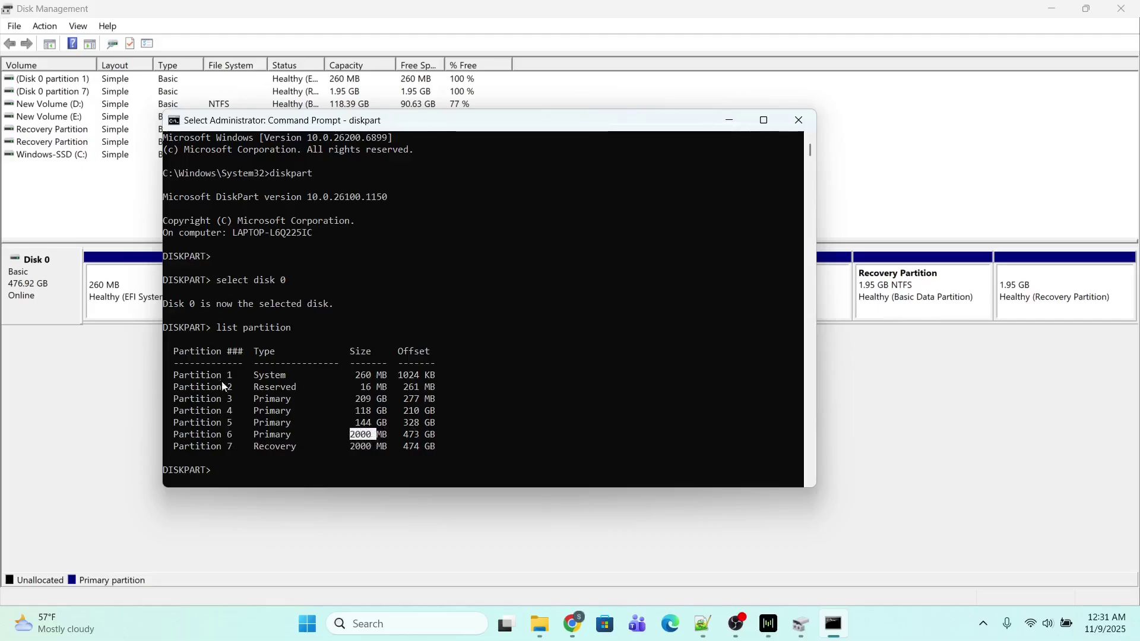
pyautogui.moveTo(237, 437); pyautogui.dragTo(178, 451)
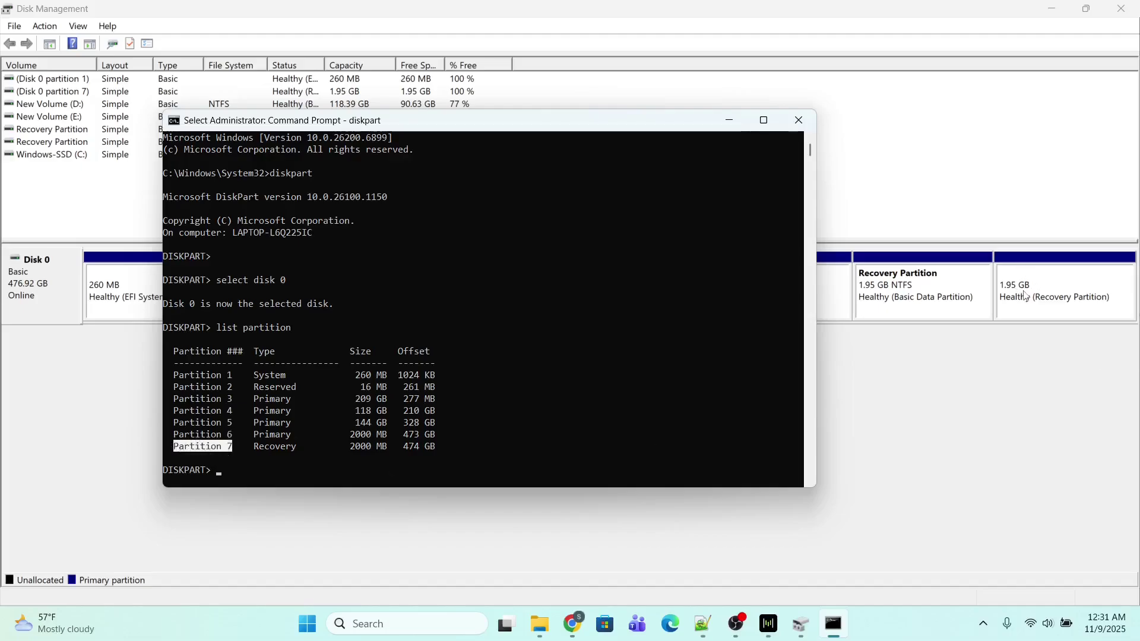
pyautogui.moveTo(458, 120); pyautogui.dragTo(591, 113)
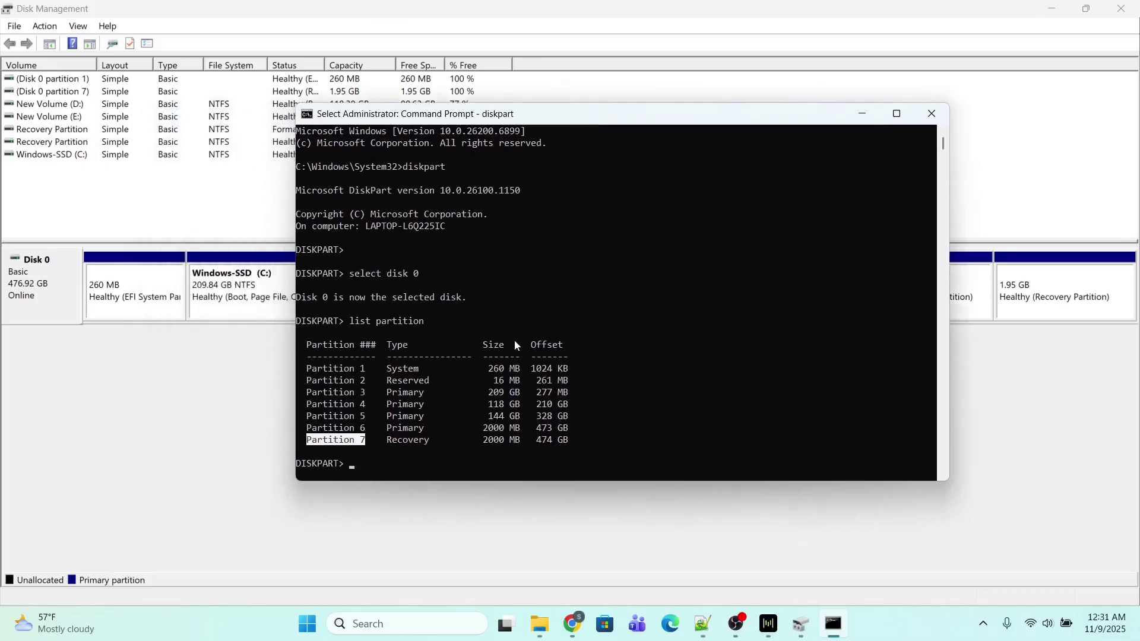
pyautogui.click(513, 404)
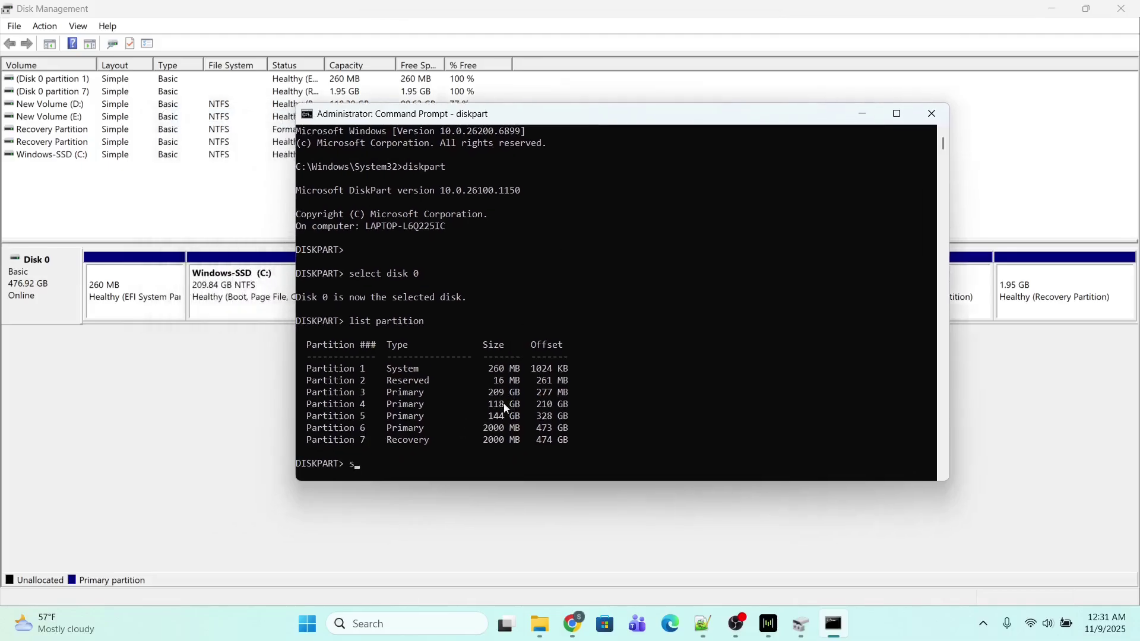
pyautogui.write('select partition 6')
pyautogui.press('Return')
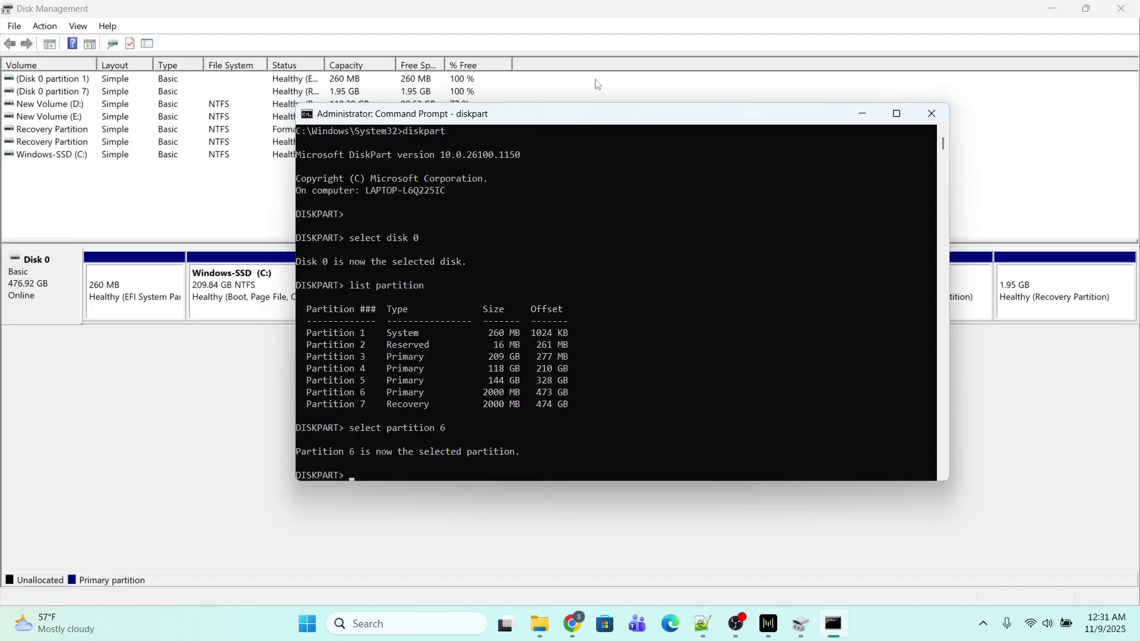
pyautogui.moveTo(595, 121)
pyautogui.mouseDown()
pyautogui.moveTo(534, 308)
pyautogui.moveTo(570, 137)
pyautogui.moveTo(589, 135)
pyautogui.mouseUp()
pyautogui.moveTo(704, 127); pyautogui.dragTo(639, 121)
pyautogui.click(702, 624)
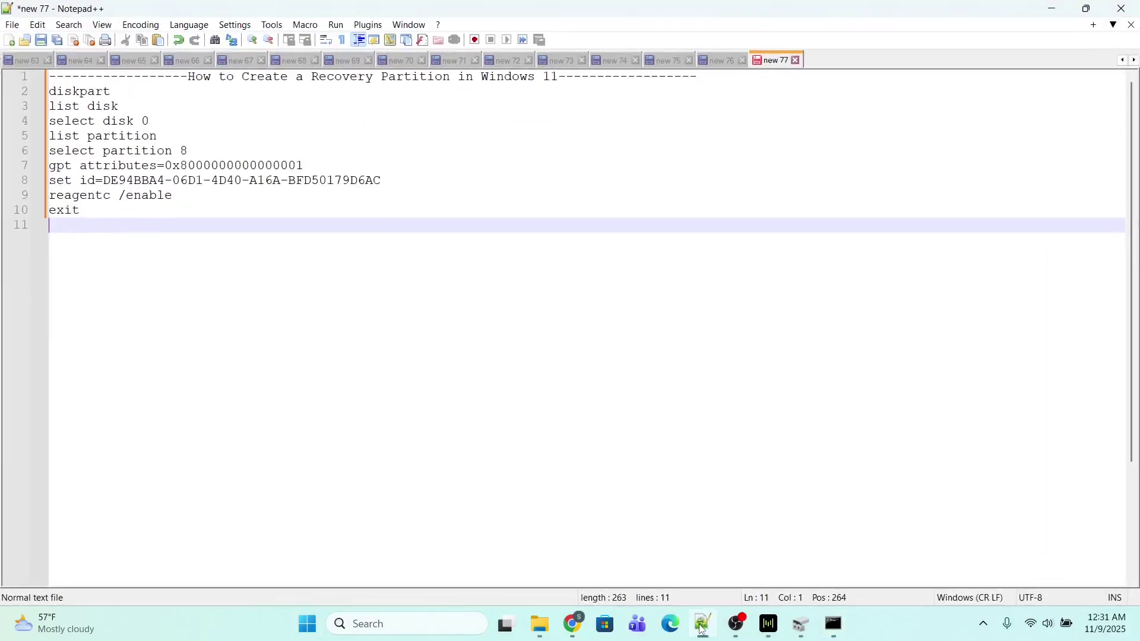
pyautogui.moveTo(310, 166); pyautogui.dragTo(45, 168)
pyautogui.rightClick(117, 170)
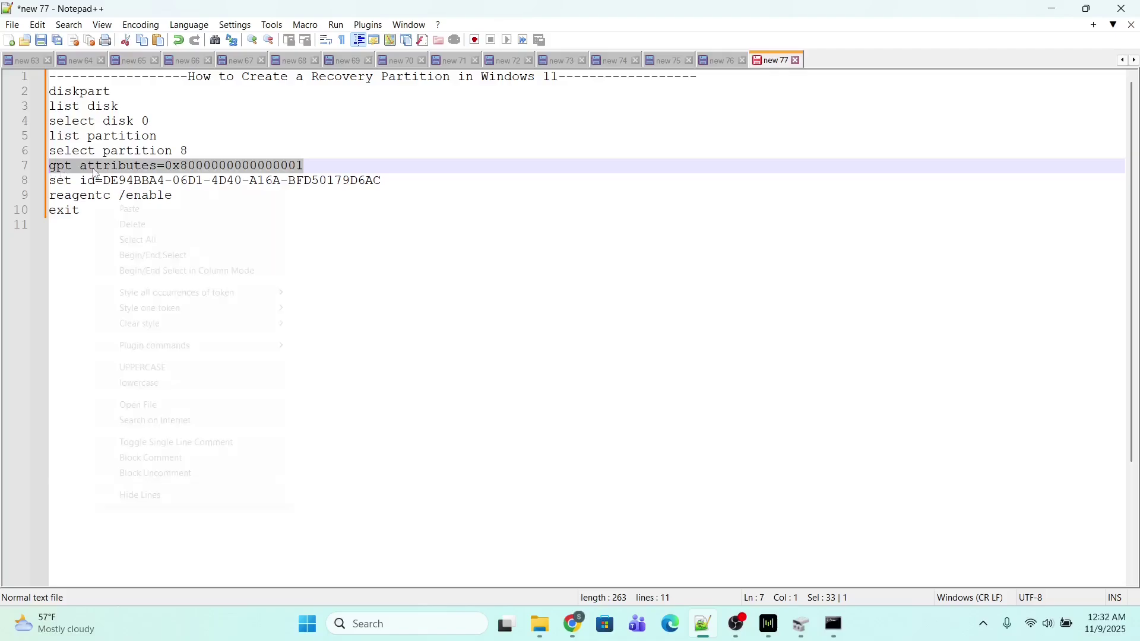
pyautogui.click(132, 193)
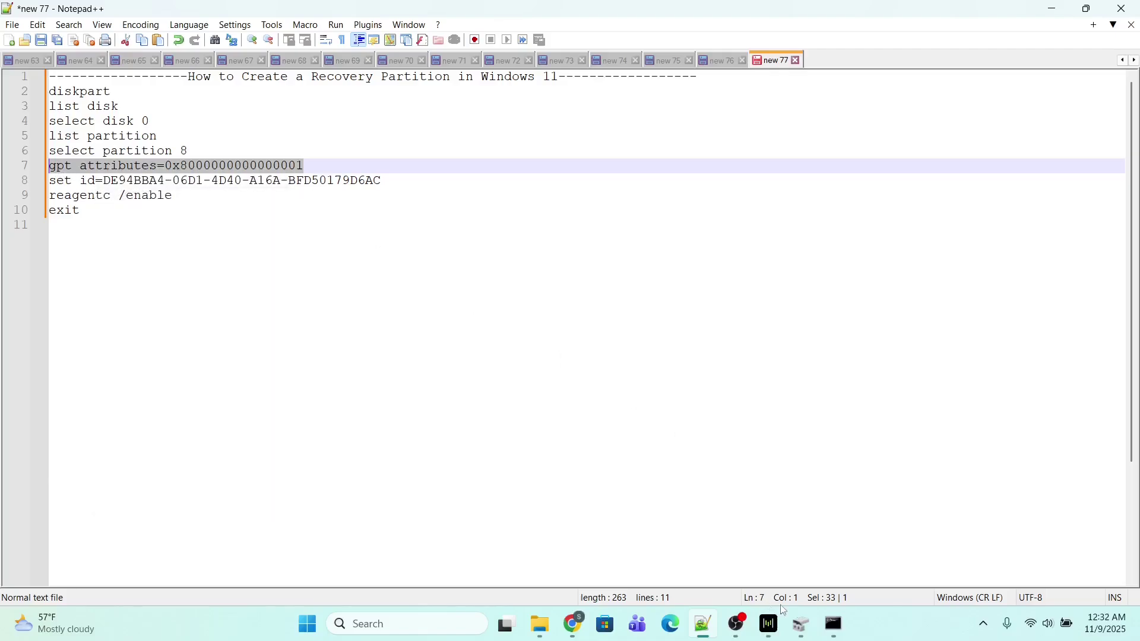
pyautogui.click(834, 626)
pyautogui.rightClick(591, 369)
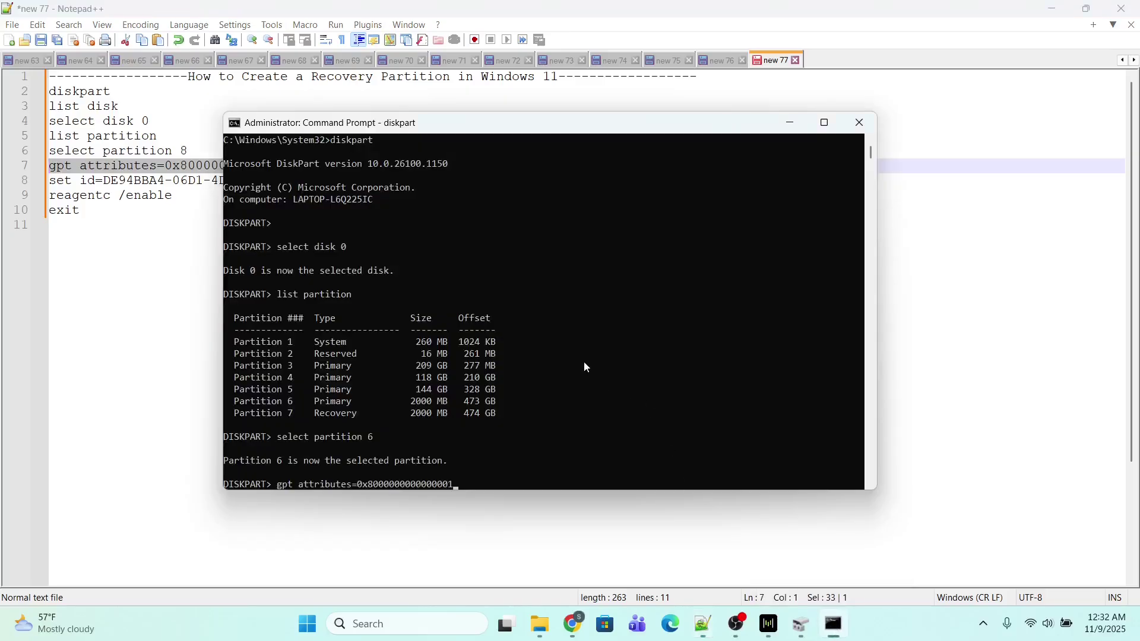
pyautogui.press('Return')
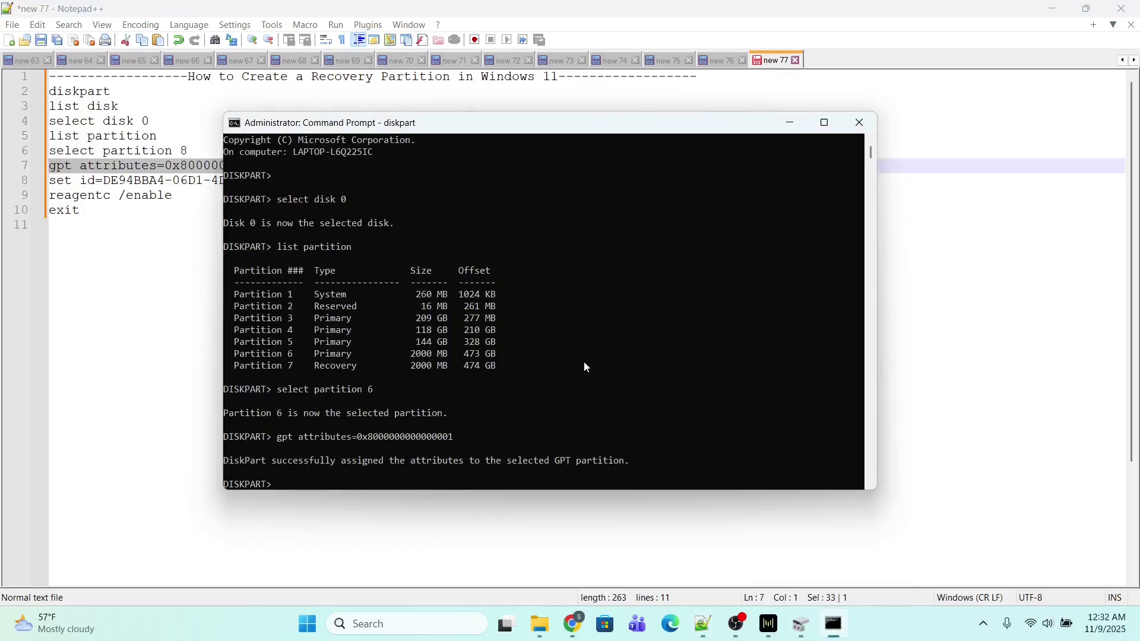
pyautogui.click(75, 212)
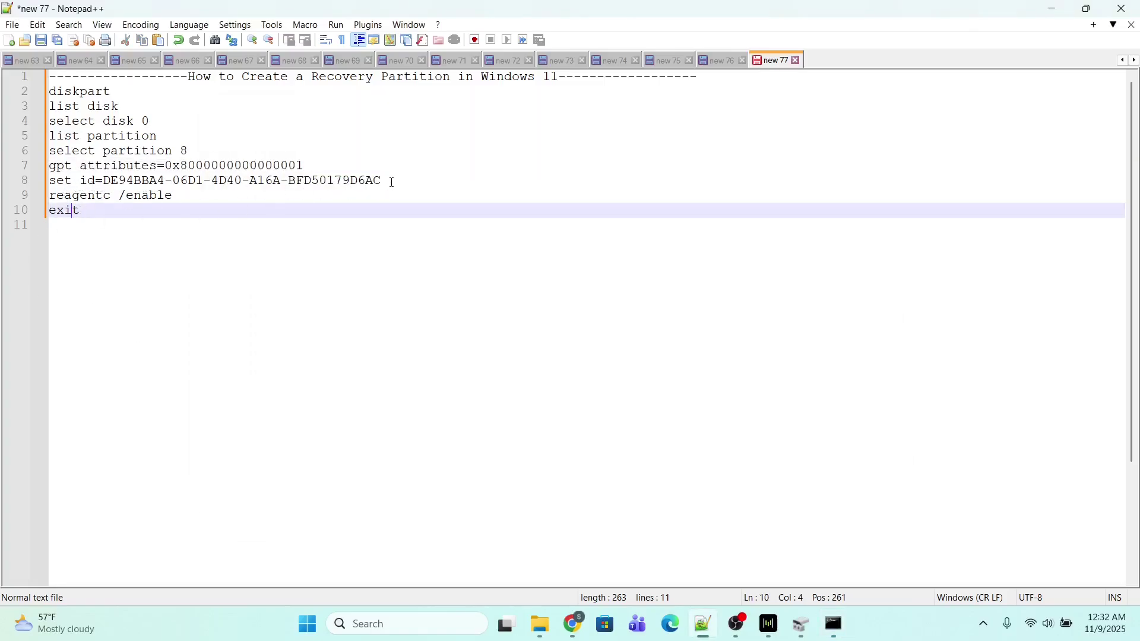
pyautogui.moveTo(393, 182); pyautogui.dragTo(51, 185)
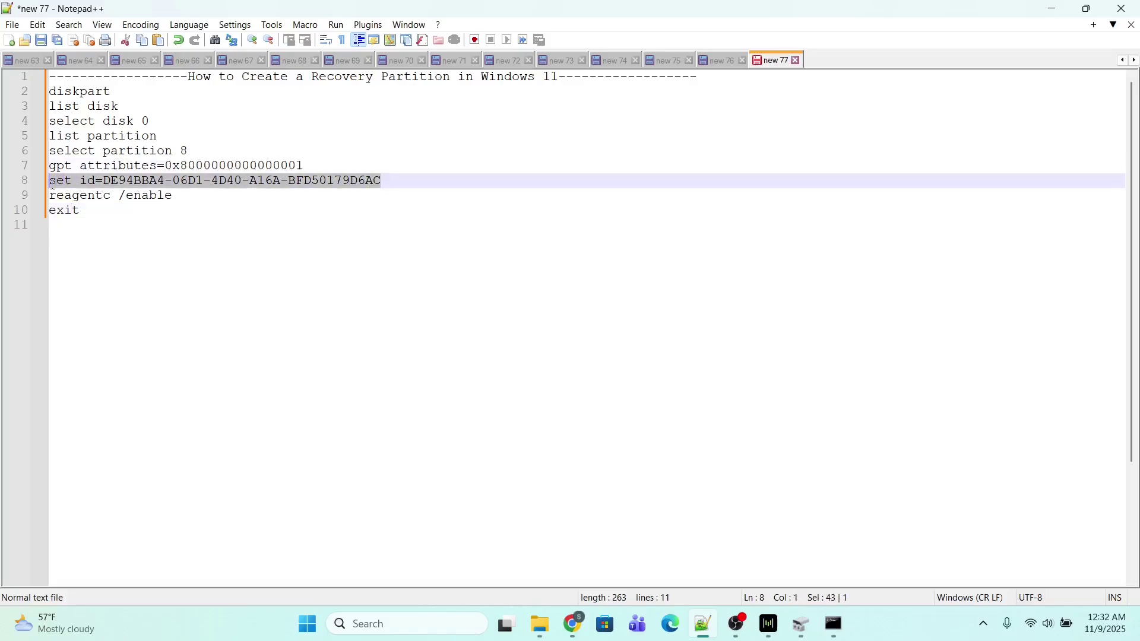
# Step: Paste and run 'set id=DE94BBA4-06D1-4D40-A16A-BFD50179D6AC', then check Disk Management shows a Recovery Partition
pyautogui.rightClick(72, 184)
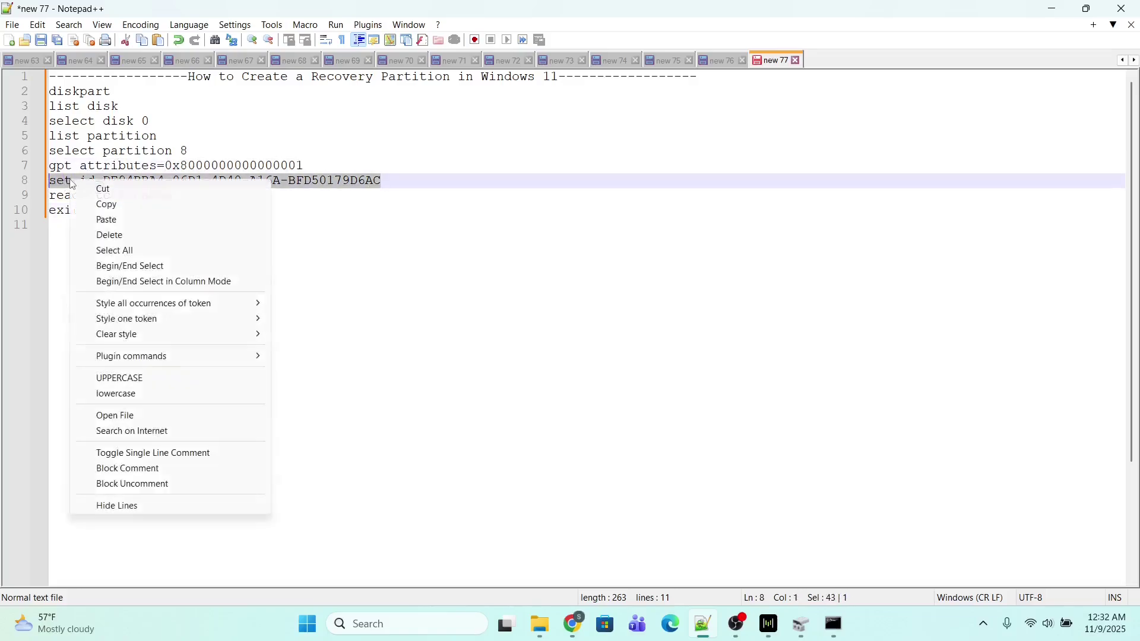
pyautogui.click(102, 204)
pyautogui.click(833, 628)
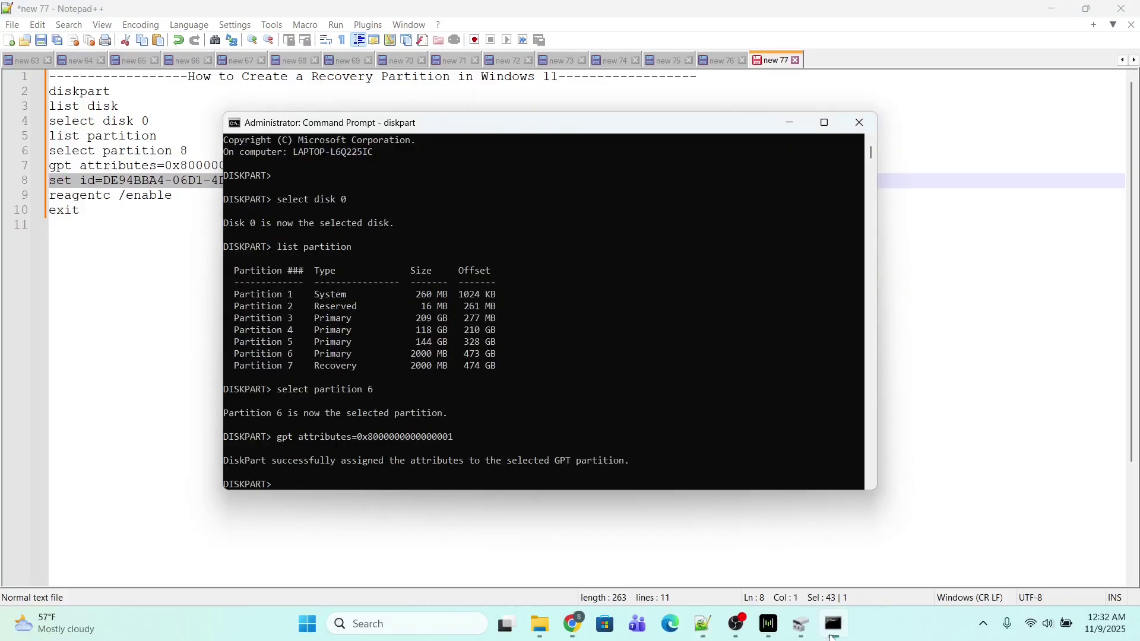
pyautogui.rightClick(637, 330)
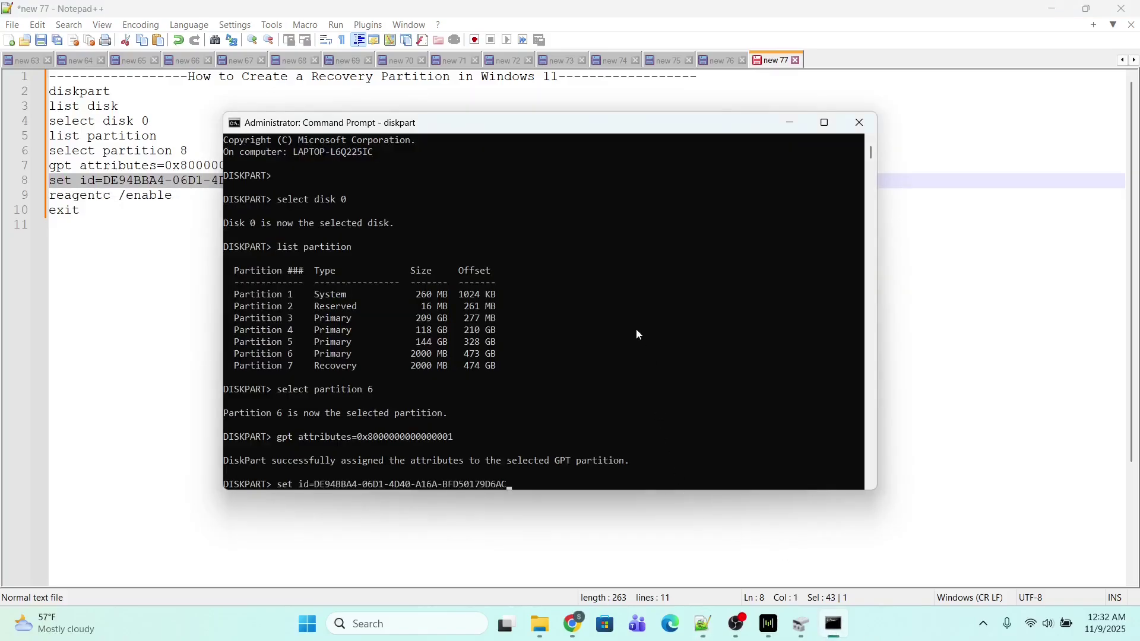
pyautogui.press('Return')
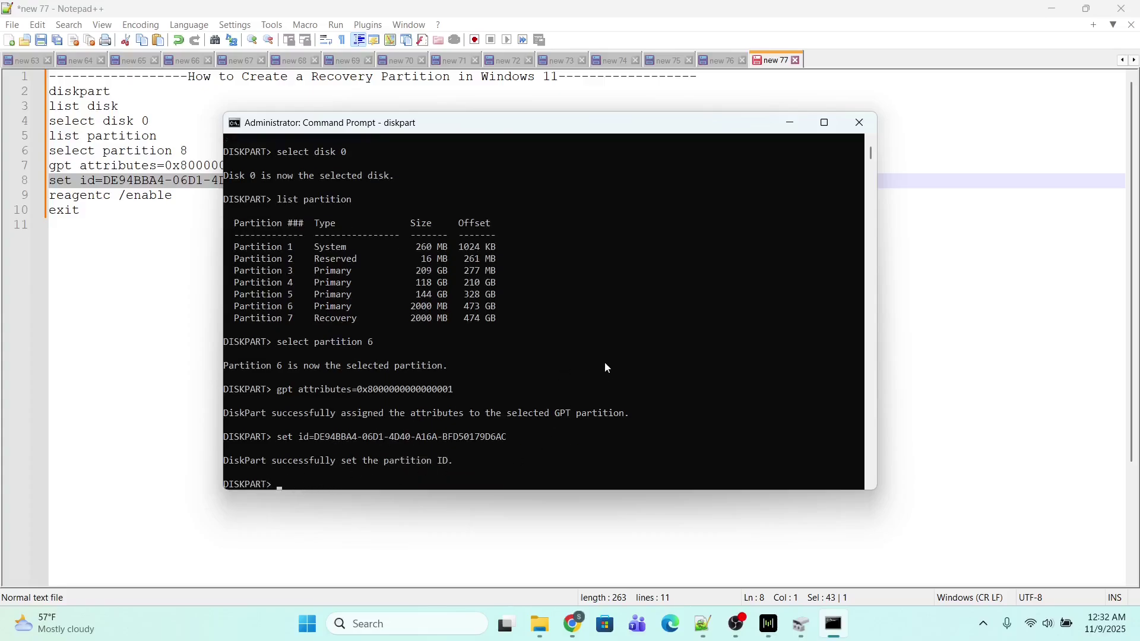
pyautogui.write('e')
pyautogui.click(801, 624)
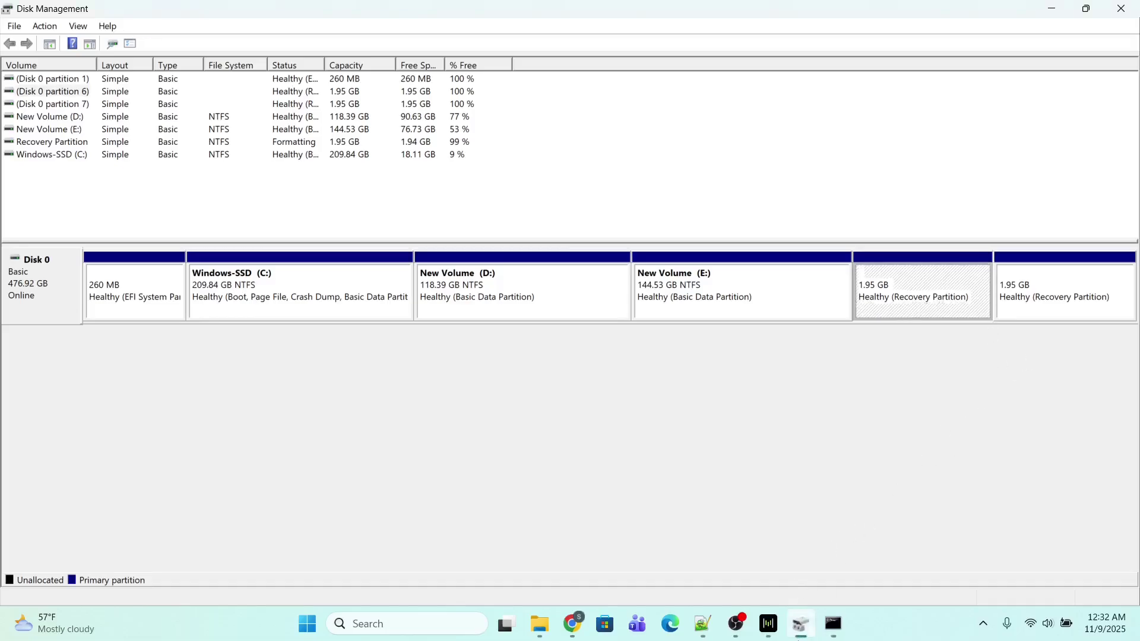
# Step: Exit DiskPart back to the System32 prompt
pyautogui.click(834, 623)
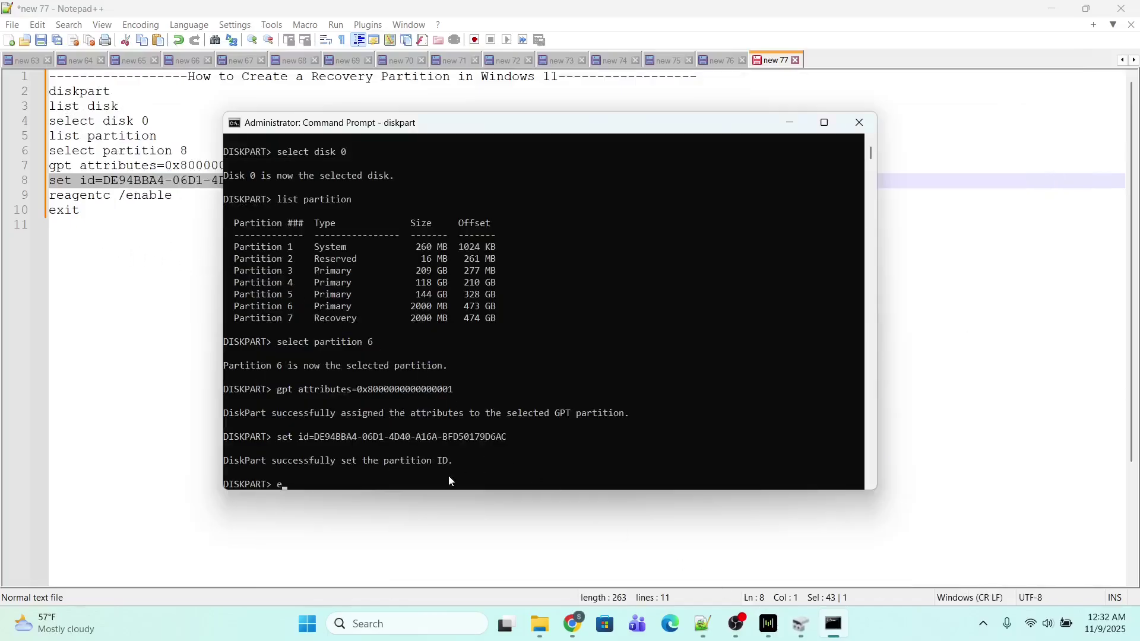
pyautogui.write('exit')
pyautogui.press('Return')
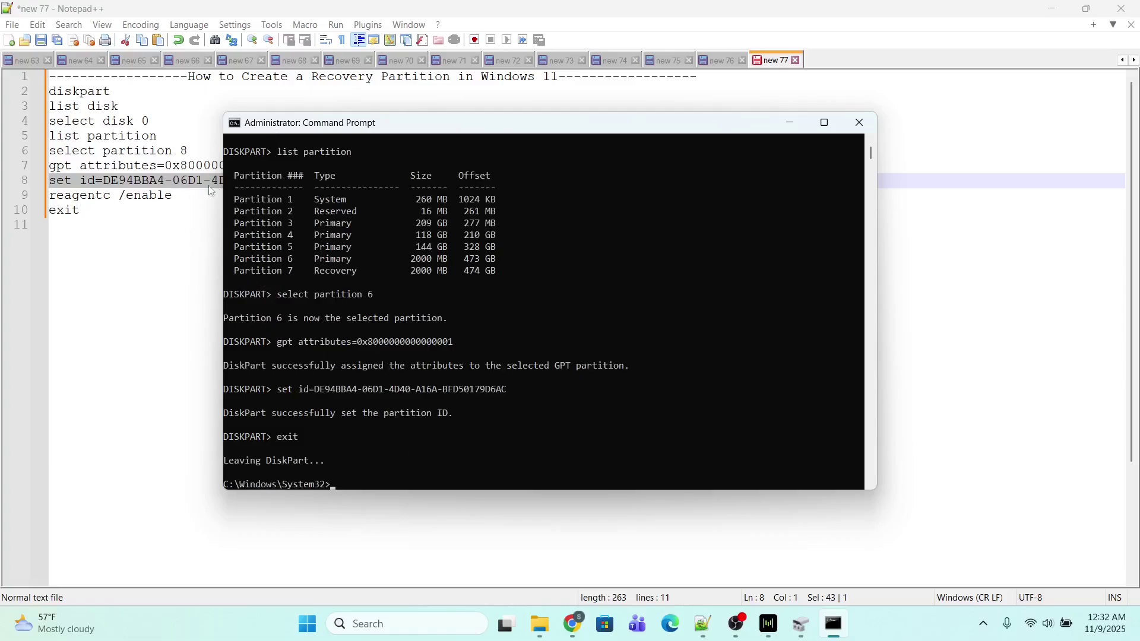
# Step: Copy 'reagentc /enable' from Notepad++ into Command Prompt and run it to enable the recovery environment
pyautogui.moveTo(177, 196); pyautogui.dragTo(43, 200)
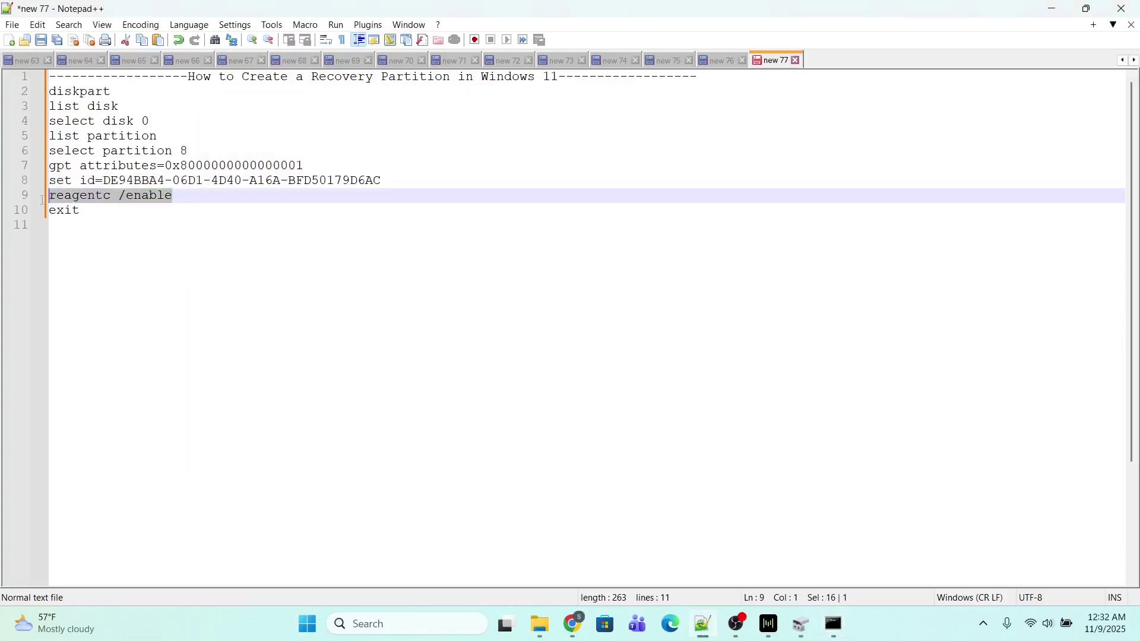
pyautogui.rightClick(75, 201)
pyautogui.click(101, 223)
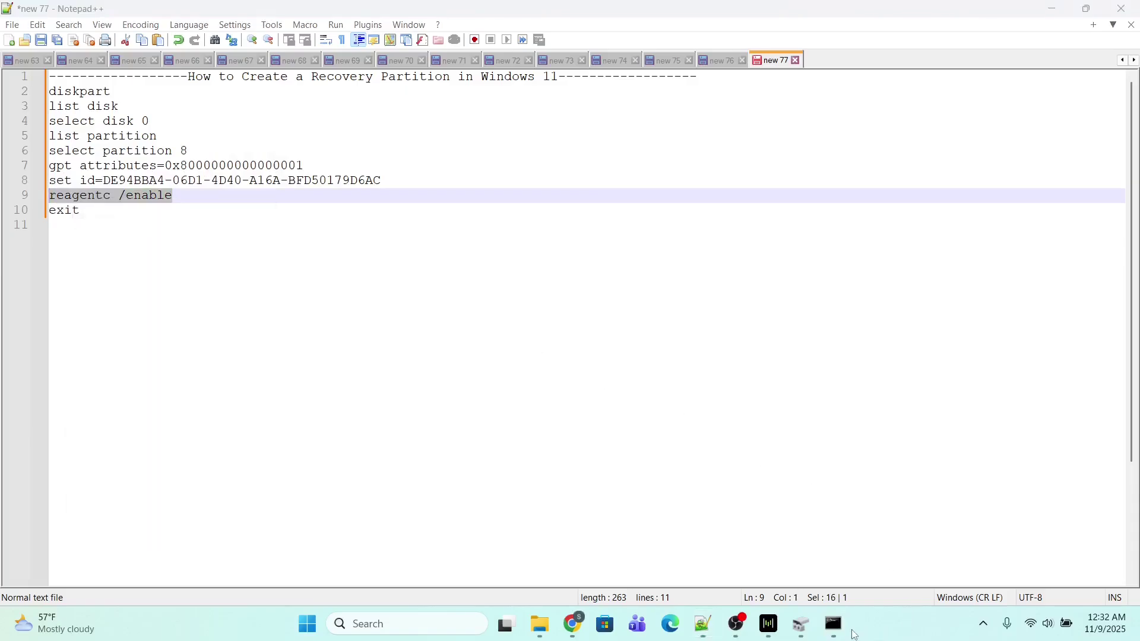
pyautogui.click(835, 625)
pyautogui.rightClick(594, 372)
pyautogui.press('Return')
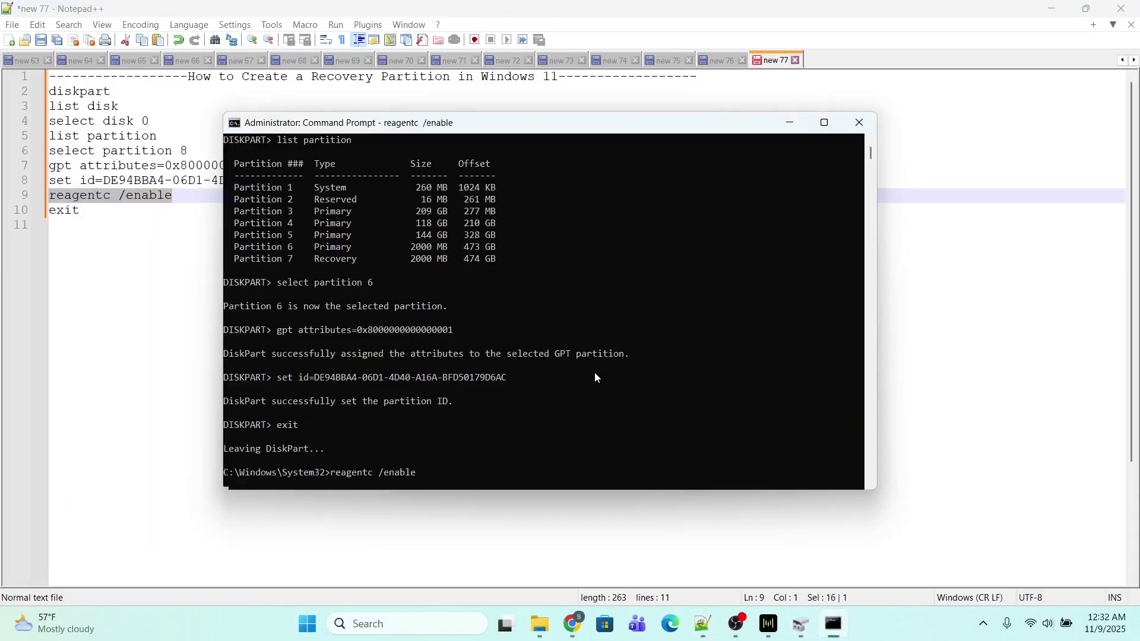